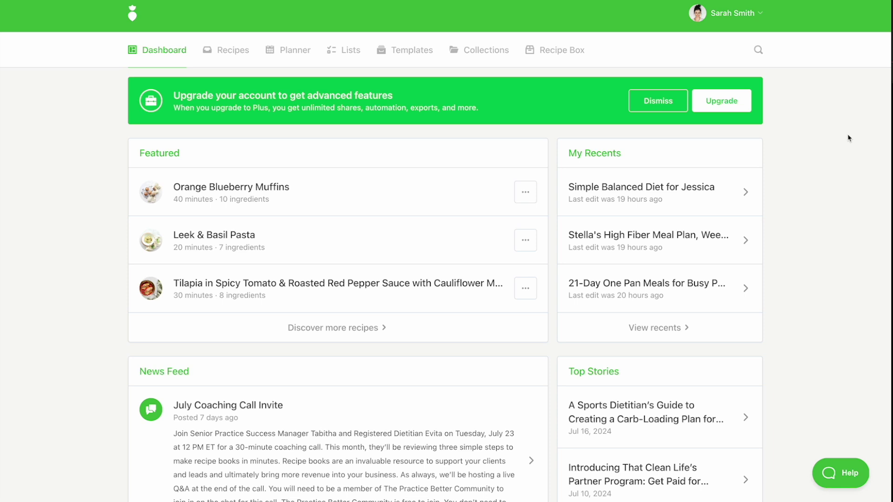
Open the sharing settings of the Simple Balanced Diet meal plan in the planner and enable link sharing
click(299, 53)
click(658, 125)
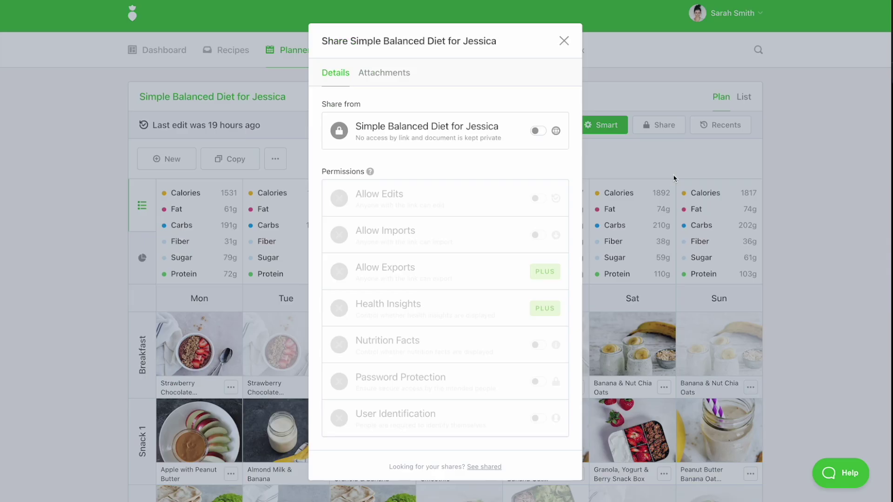
click(537, 131)
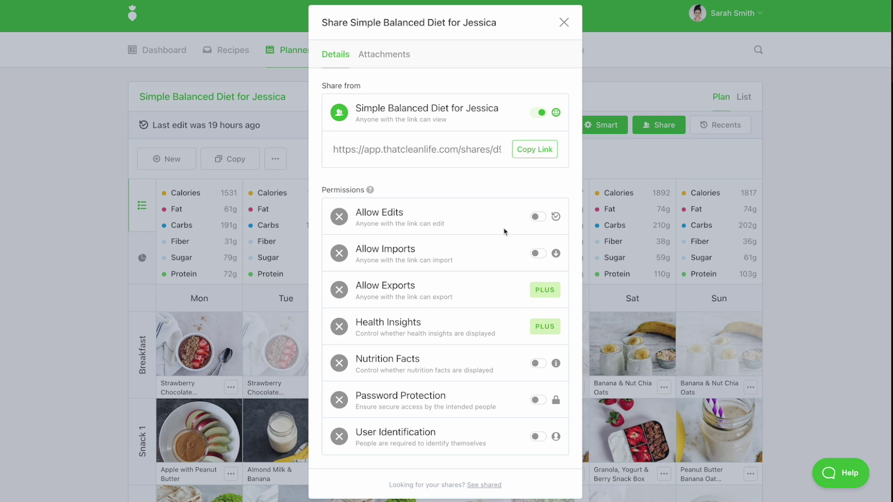
Turn on the Allow Edits, User Identification and Nutrition Facts permissions for the shared plan
click(541, 217)
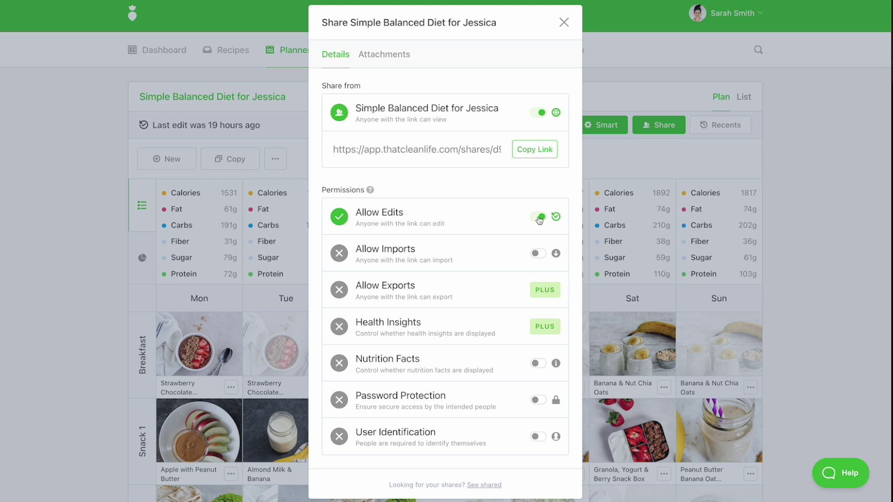
click(540, 437)
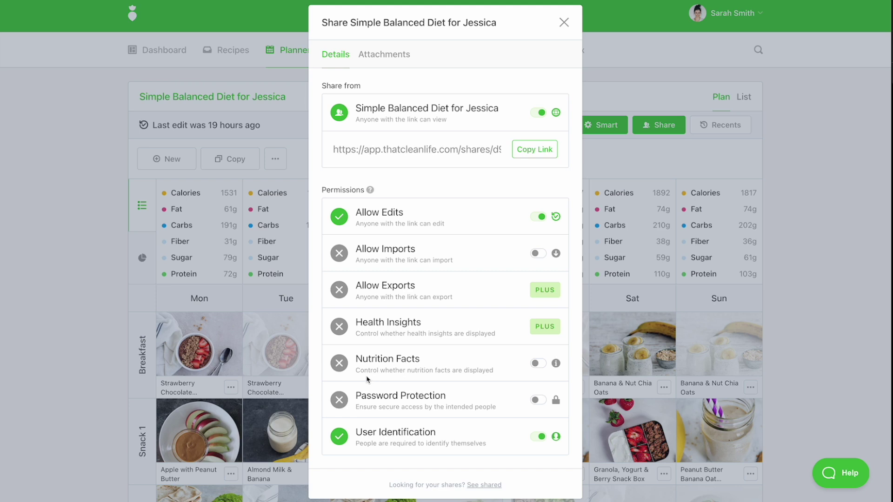
click(540, 364)
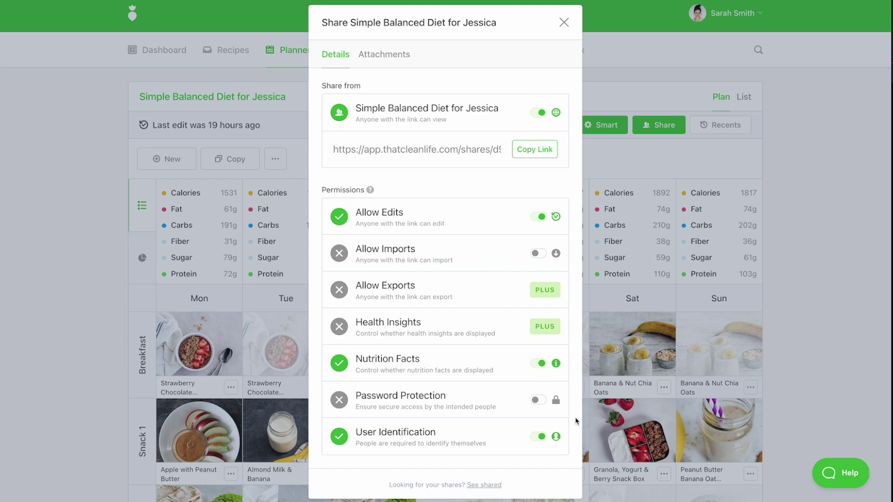
Enable Password Protection with a share password and turn on Allow Imports for the plan
click(536, 400)
text(••••••)
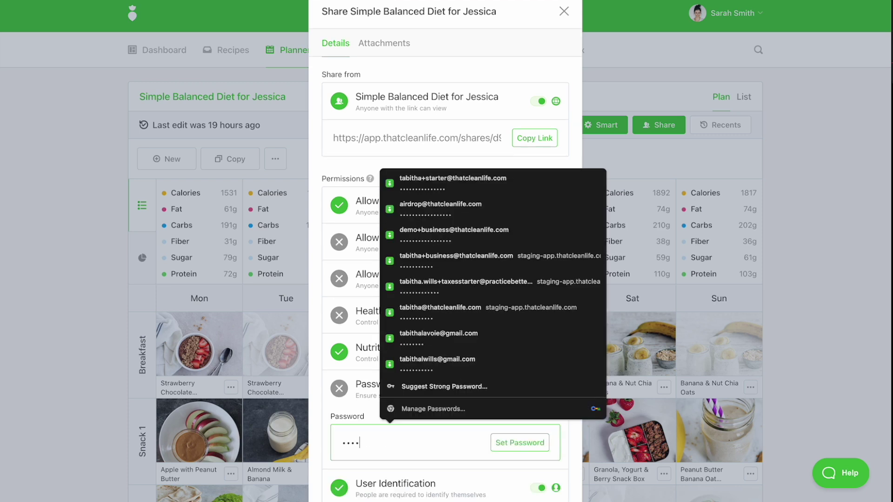
click(509, 446)
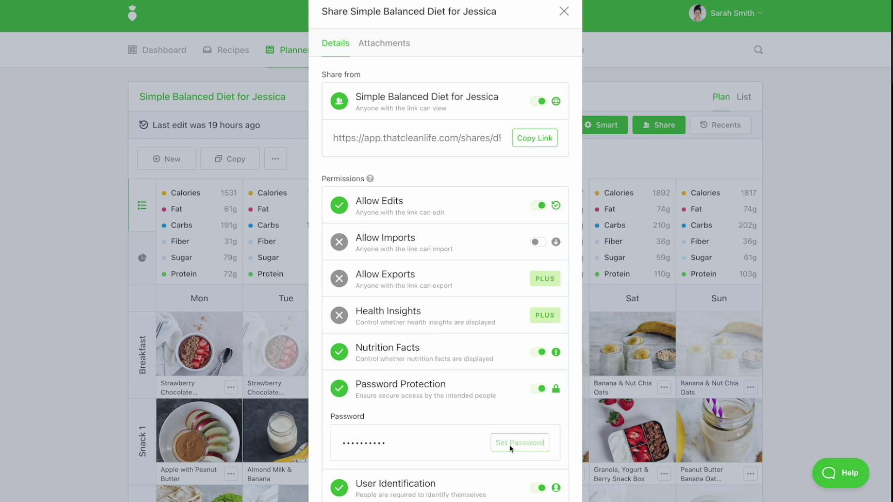
click(545, 242)
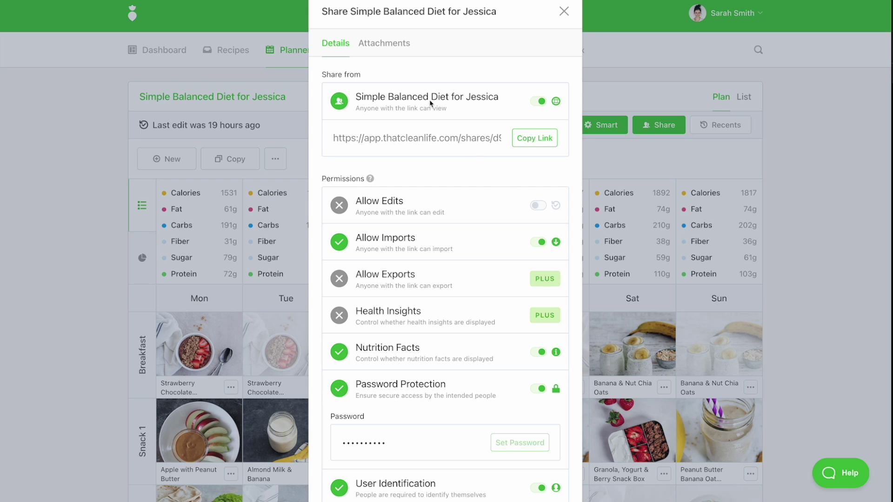
Start a Rich Text attachment for the share and name it "Welcome"
click(384, 43)
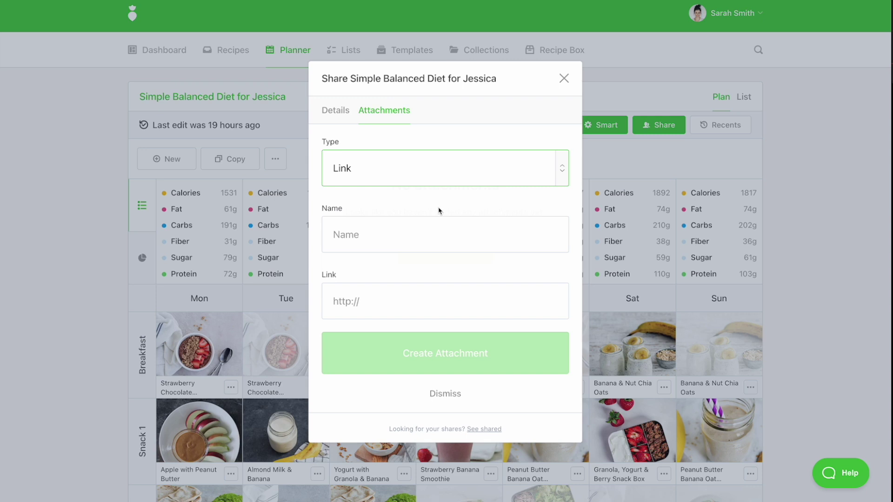
click(417, 182)
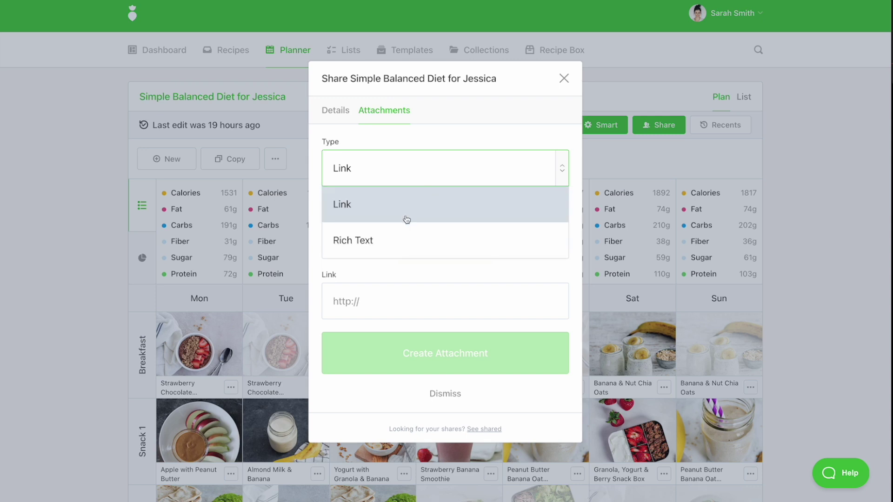
click(399, 244)
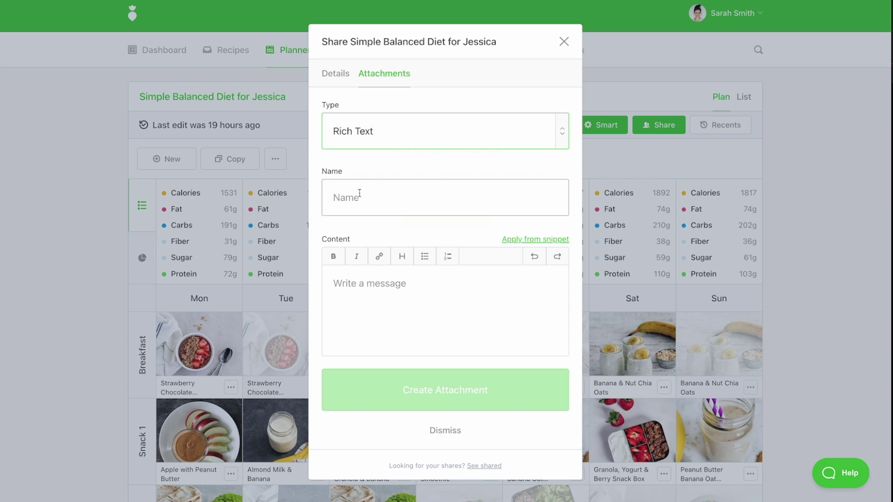
click(369, 136)
click(367, 200)
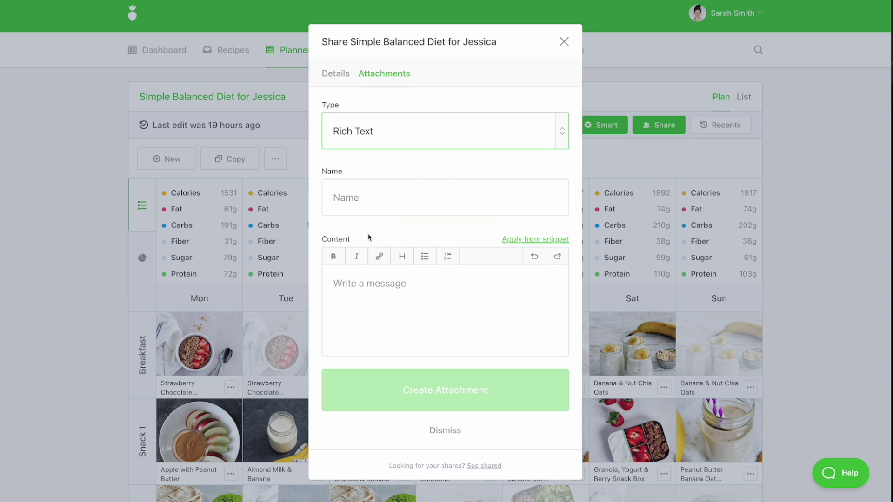
click(384, 199)
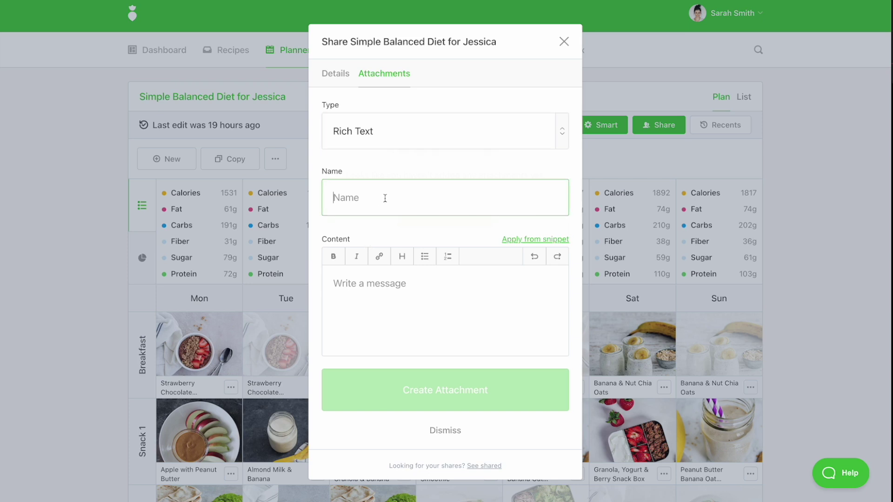
text(Welcome)
Fill the attachment's content from the Meal Plan Introduction snippet template and create the attachment
click(383, 287)
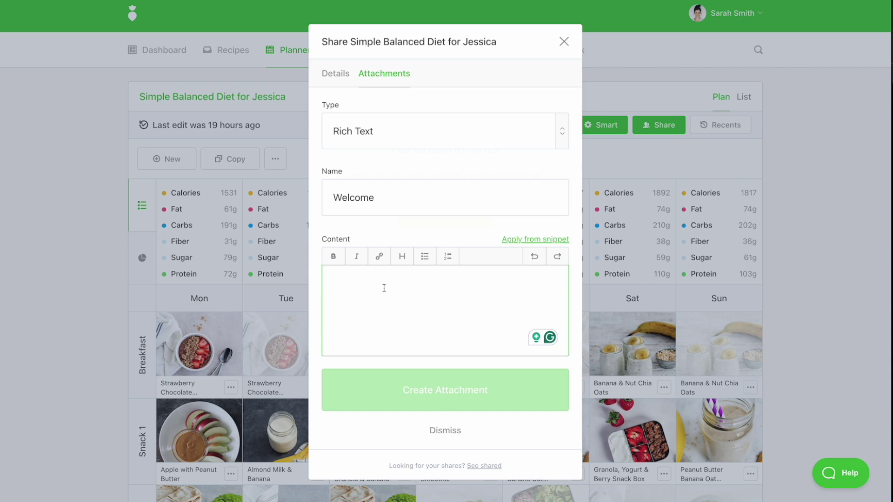
click(535, 239)
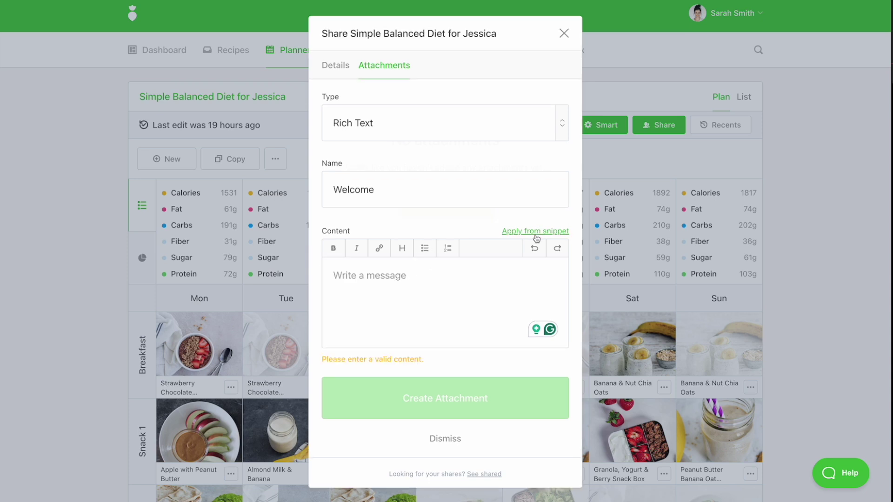
click(493, 173)
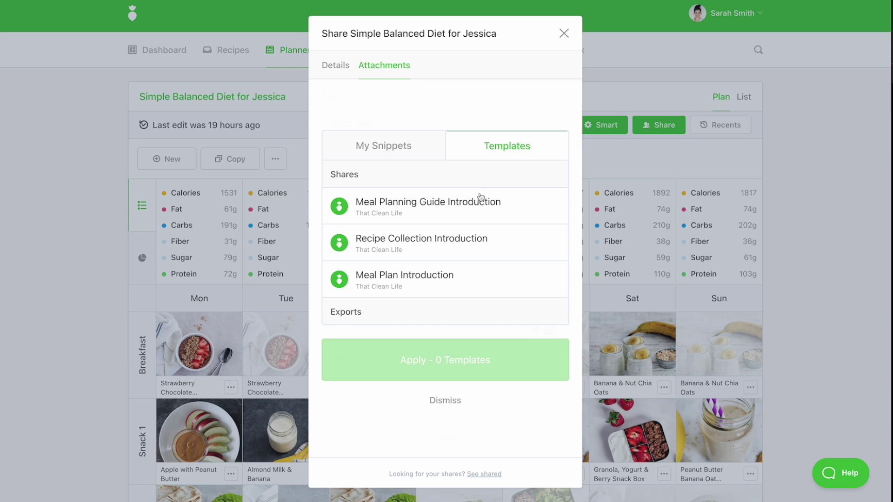
click(433, 277)
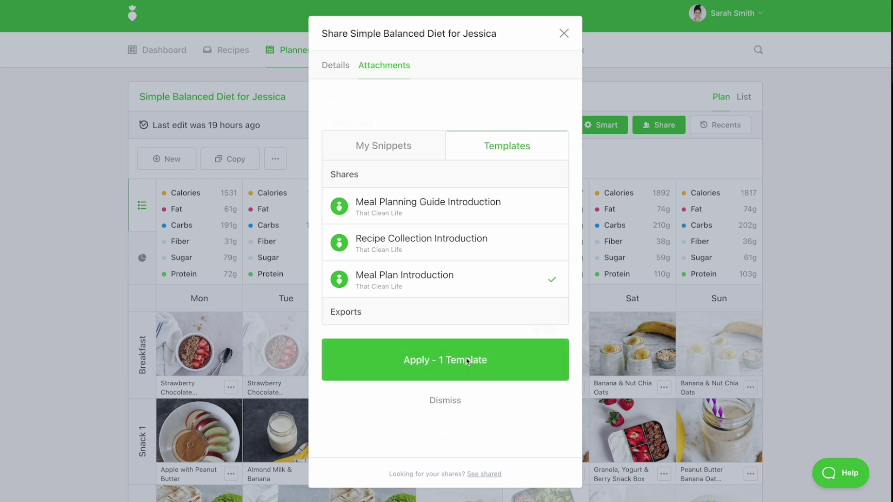
click(467, 365)
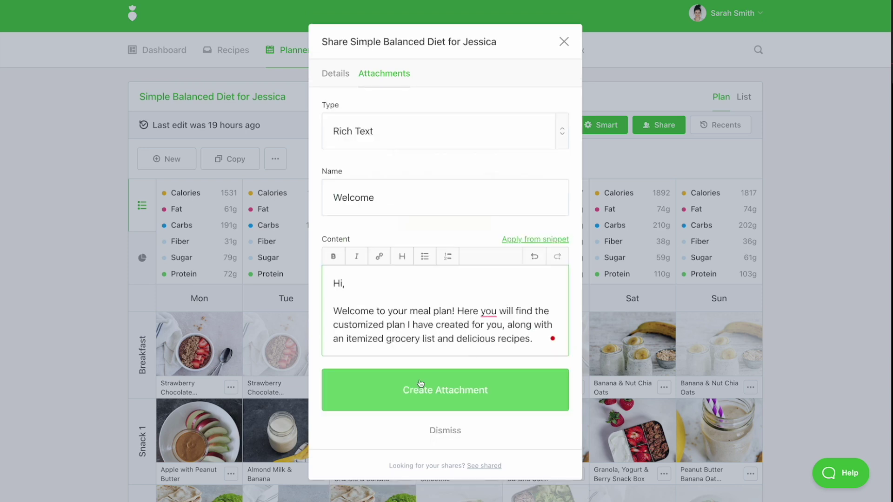
click(461, 389)
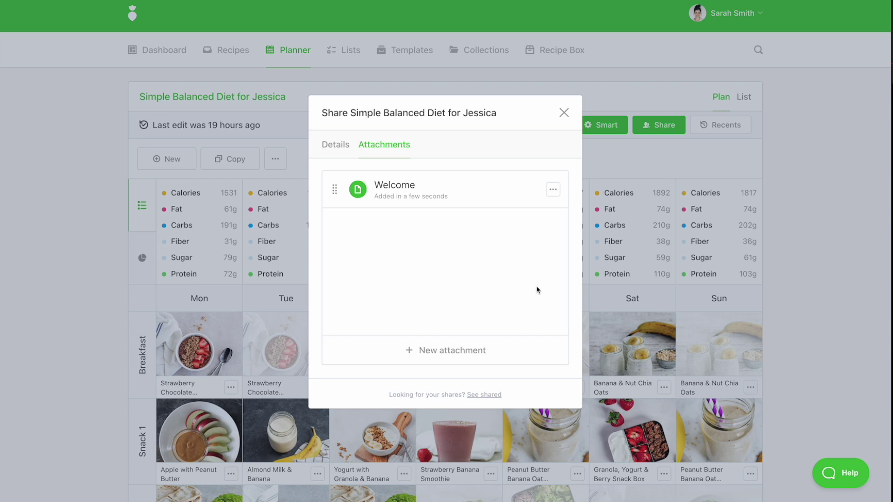
Pin the Welcome attachment to the shared plan
click(553, 190)
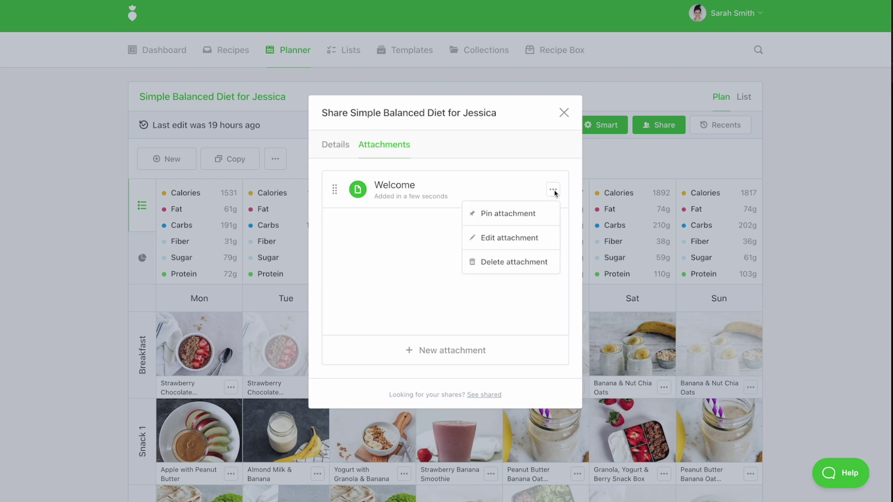
click(520, 221)
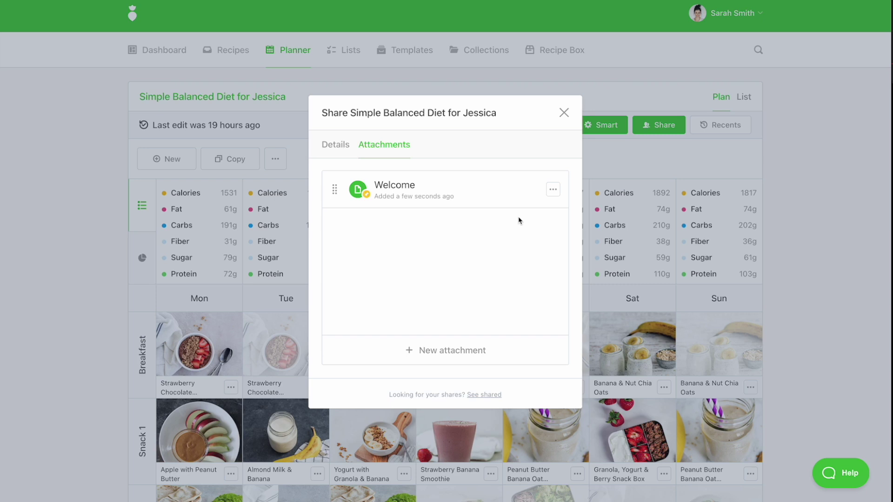
click(551, 190)
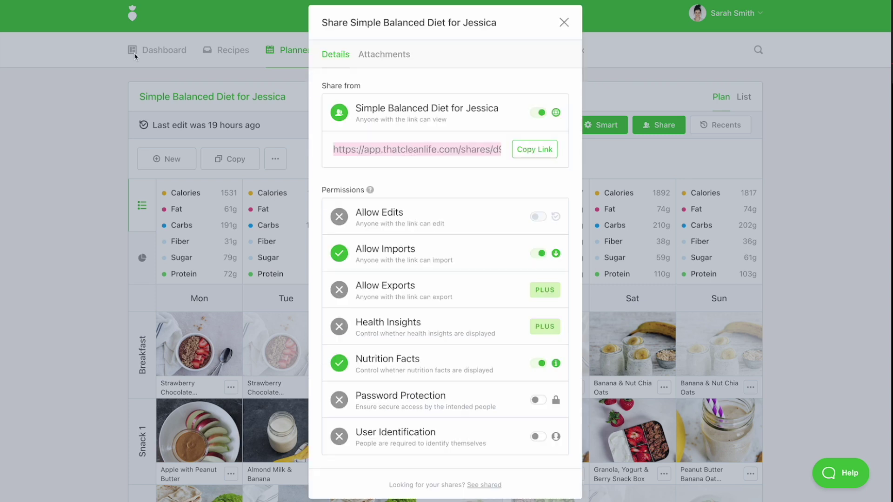
Open the copied share link of the meal plan in a new browser tab
key(ctrl+t)
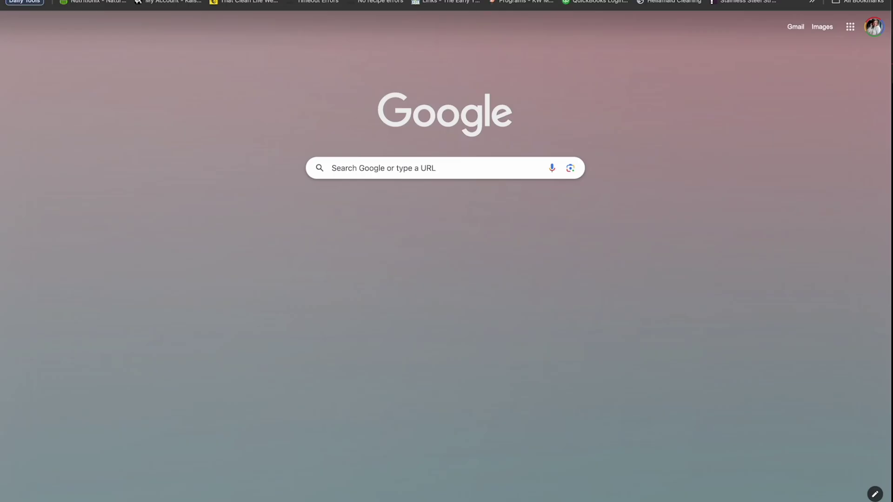
key(ctrl+v)
key(Return)
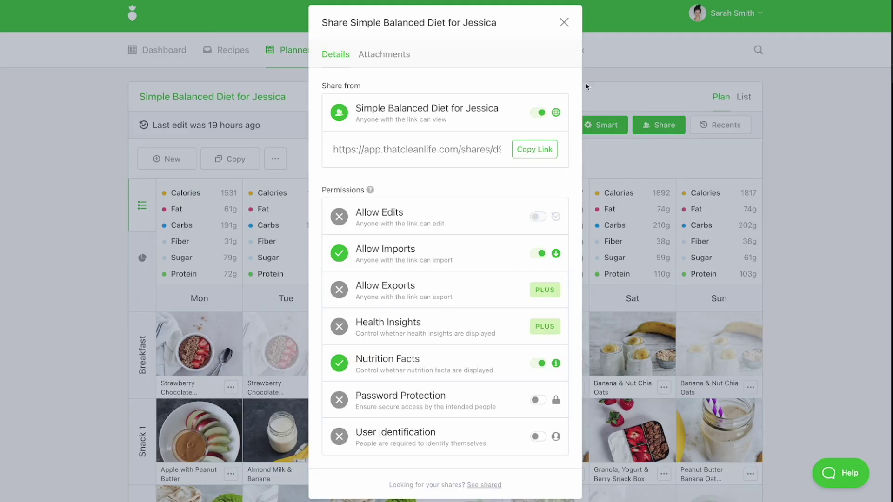
Close the plan's share settings and open the list of shared items in the account settings
click(695, 95)
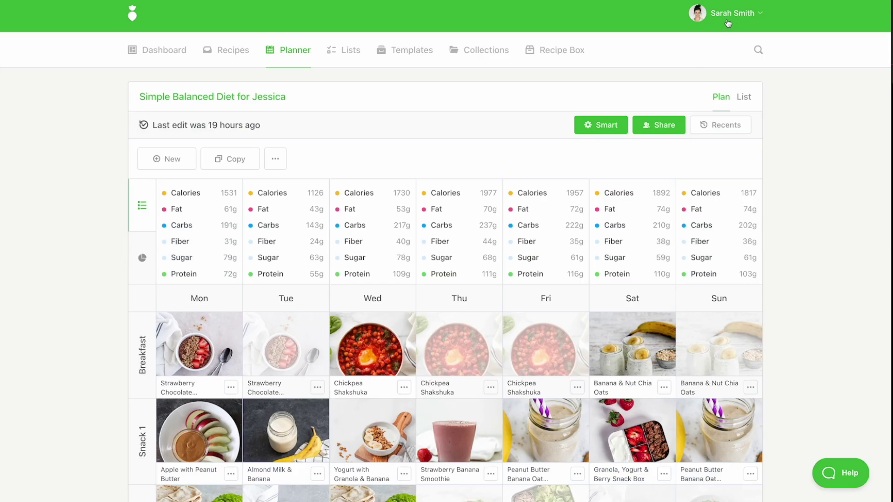
click(728, 19)
click(653, 128)
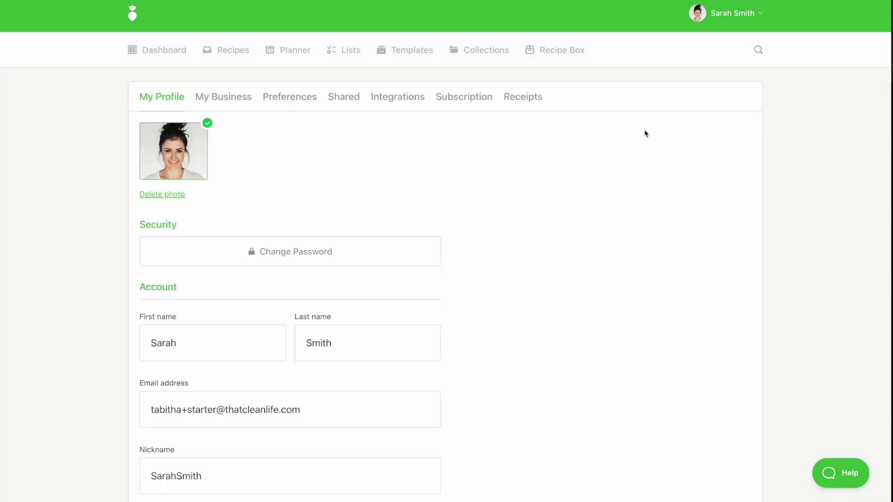
click(336, 97)
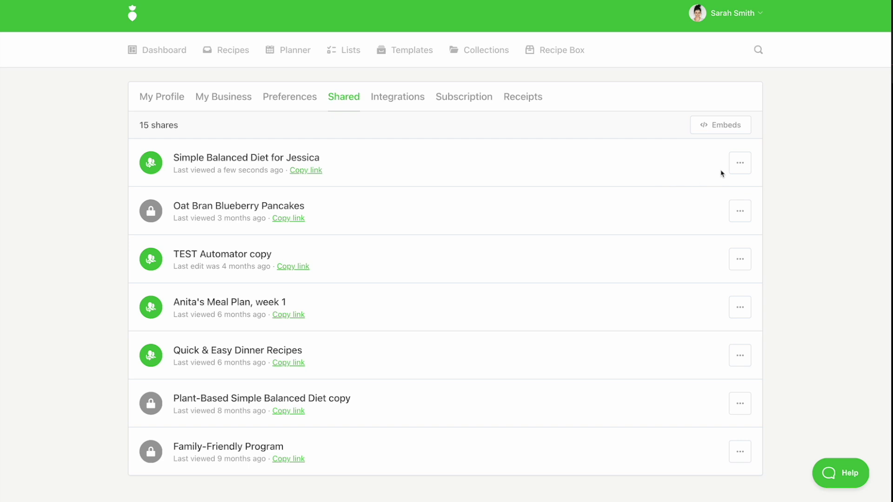
View the share stats of the Simple Balanced Diet plan, including the people who opened it, and close them
click(734, 168)
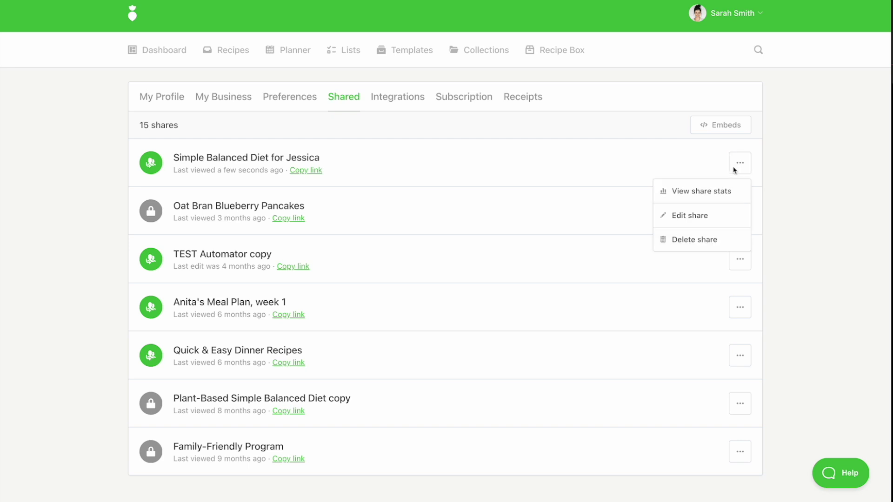
click(720, 197)
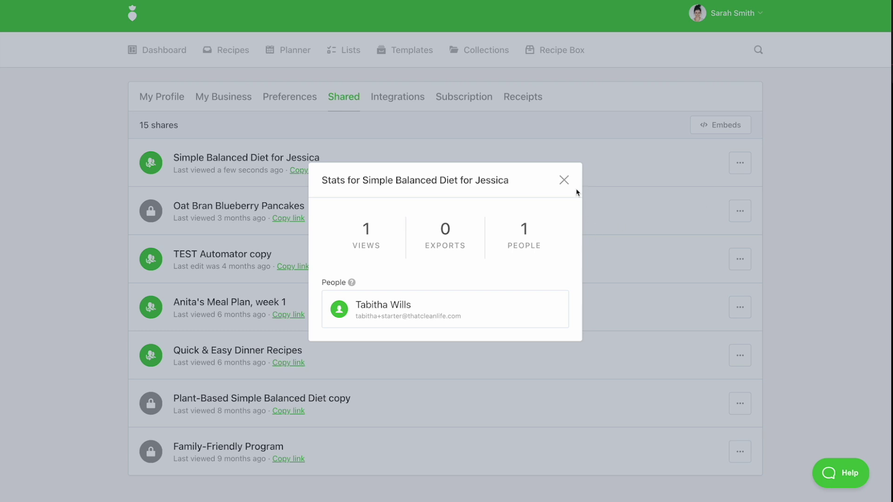
click(564, 181)
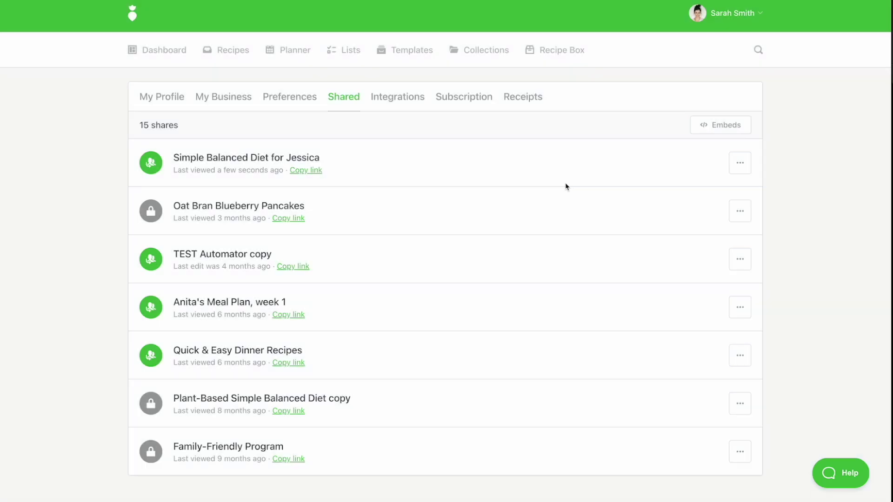
Show the available actions for the Simple Balanced Diet share
click(739, 162)
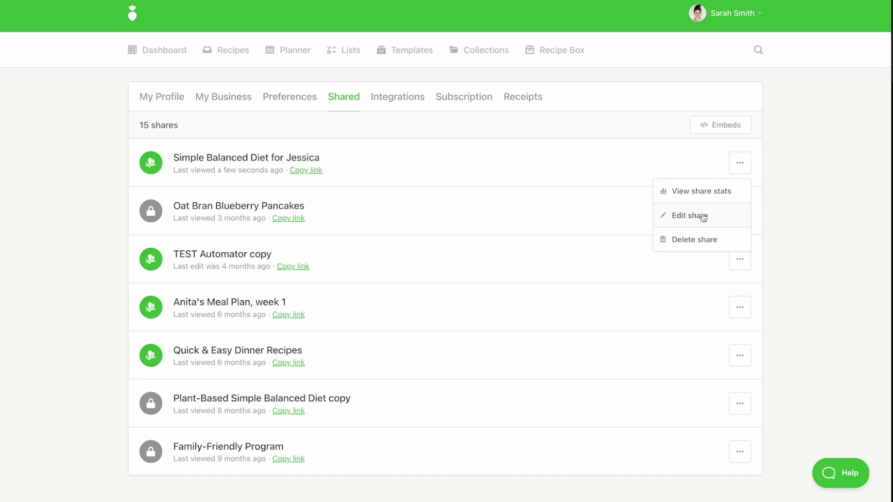